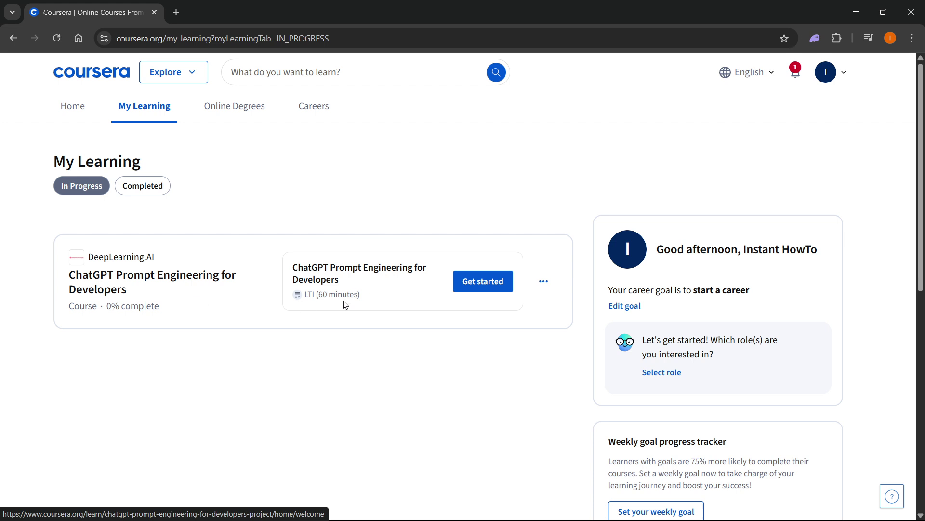
# - Open the course card's options menu twice, dismissing it each time without unenrolling
pyautogui.click(544, 282)
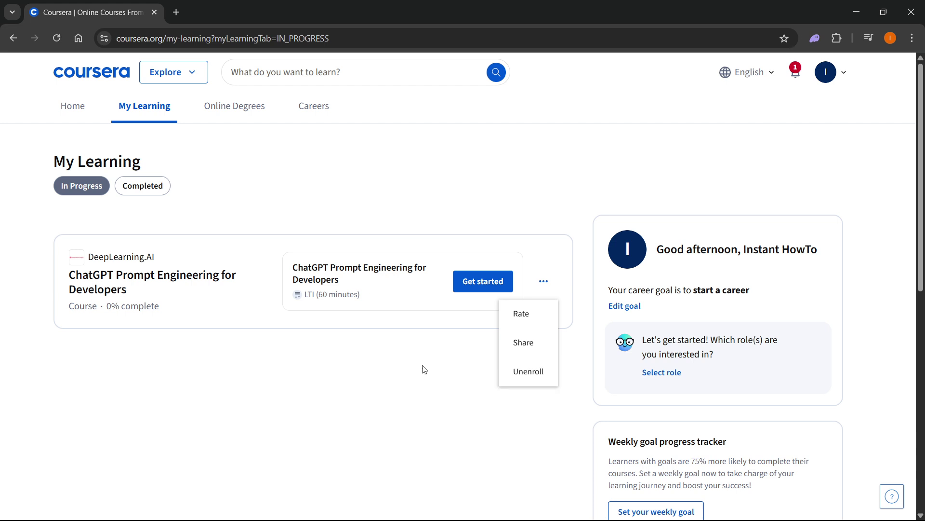
pyautogui.click(387, 360)
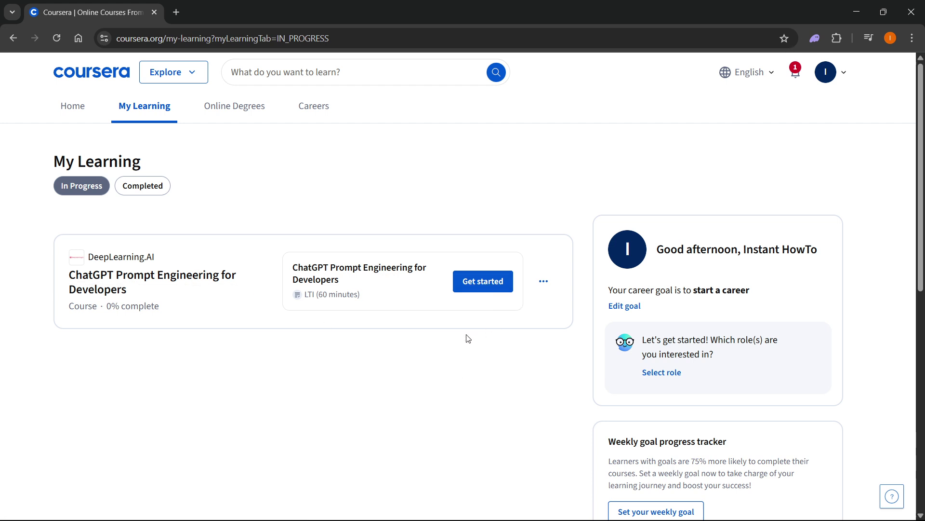
pyautogui.click(544, 282)
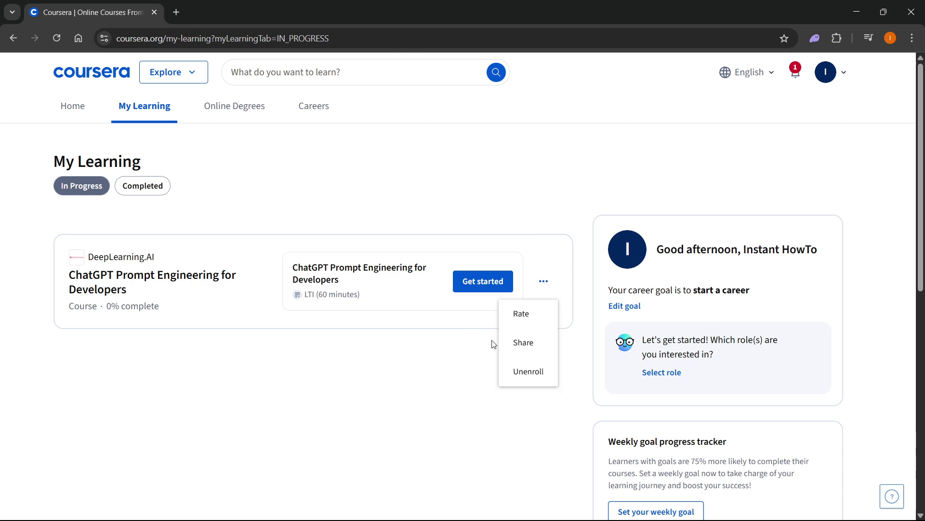
pyautogui.click(446, 371)
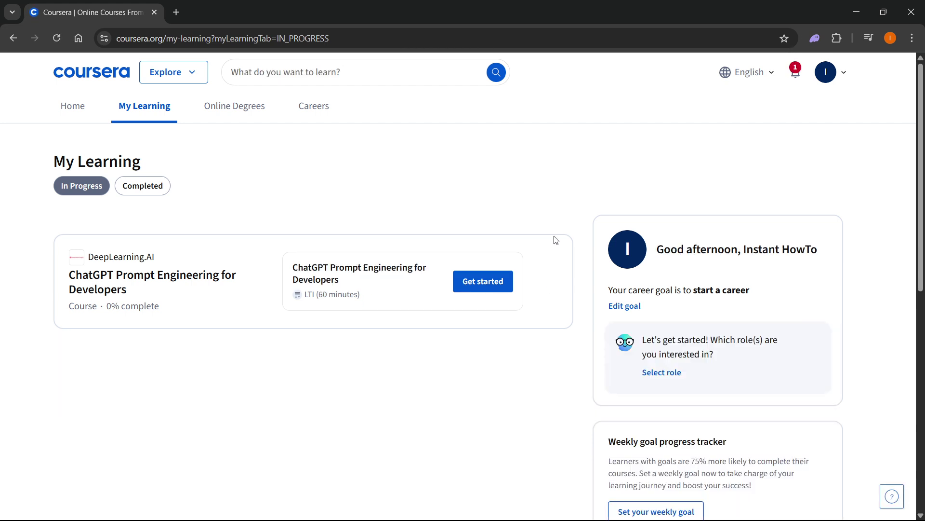
pyautogui.scroll(-1, 555, 282)
pyautogui.scroll(1, 556, 282)
# - Check the Completed and In Progress tabs, reload My Learning, then reload the Home page
pyautogui.click(142, 185)
pyautogui.click(82, 185)
pyautogui.click(136, 110)
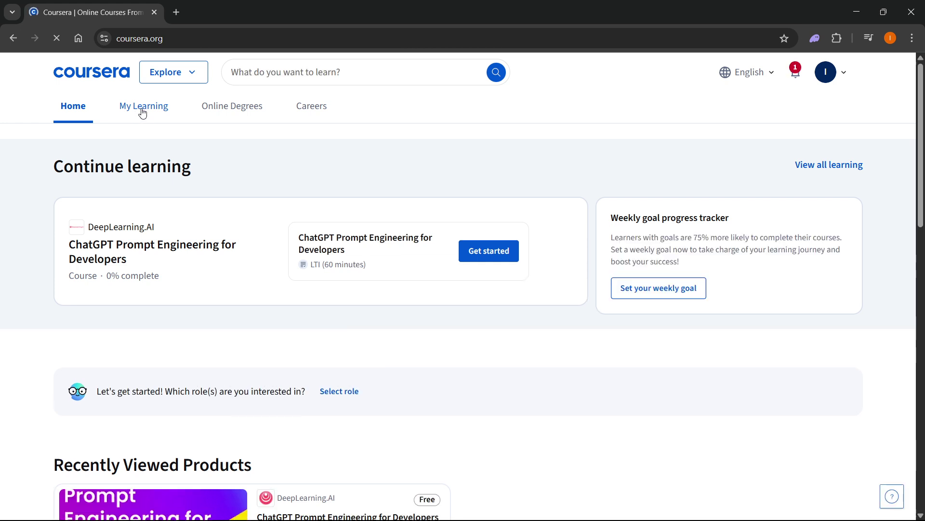
pyautogui.click(143, 109)
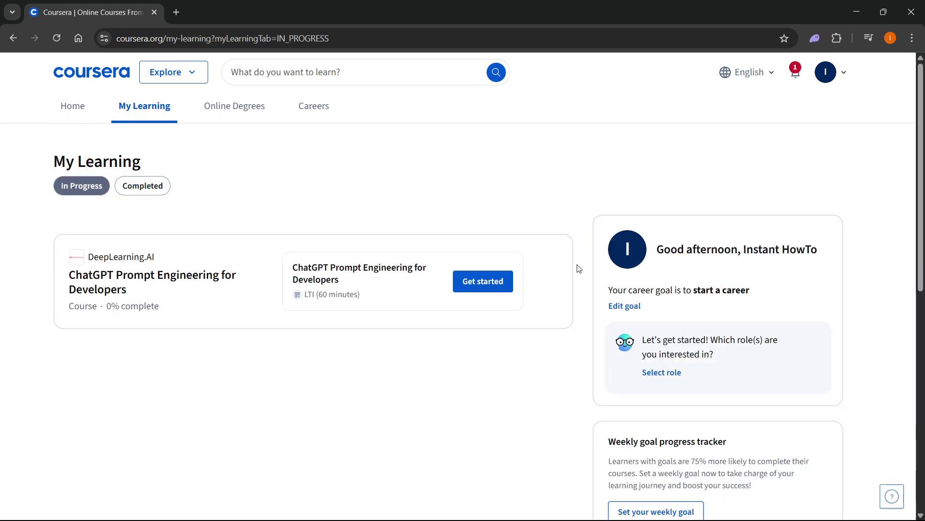
pyautogui.click(123, 74)
pyautogui.click(58, 38)
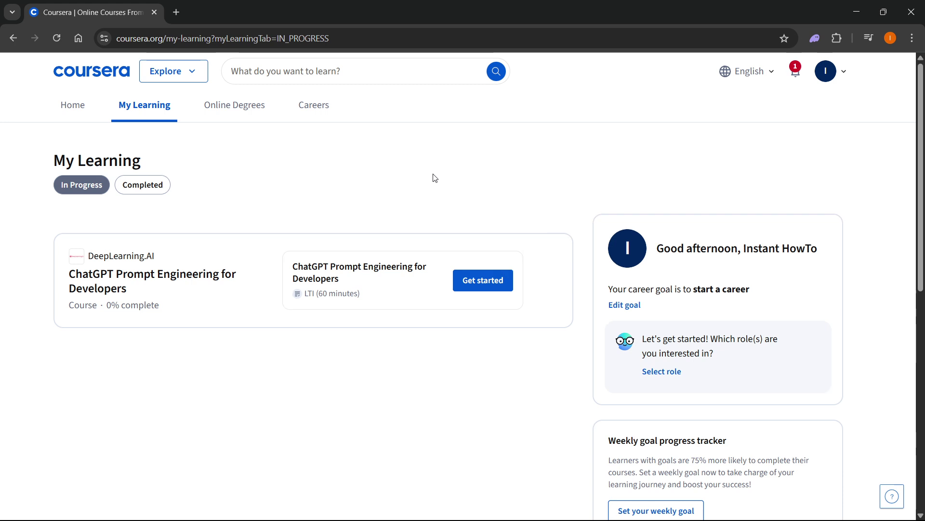
# - Log out from the avatar menu and log back in with Continue with Google
pyautogui.click(831, 76)
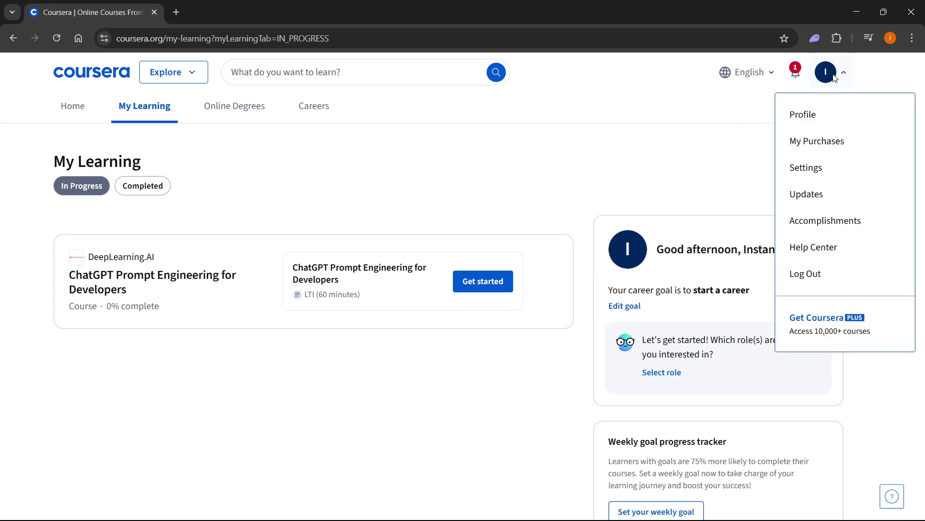
pyautogui.click(816, 274)
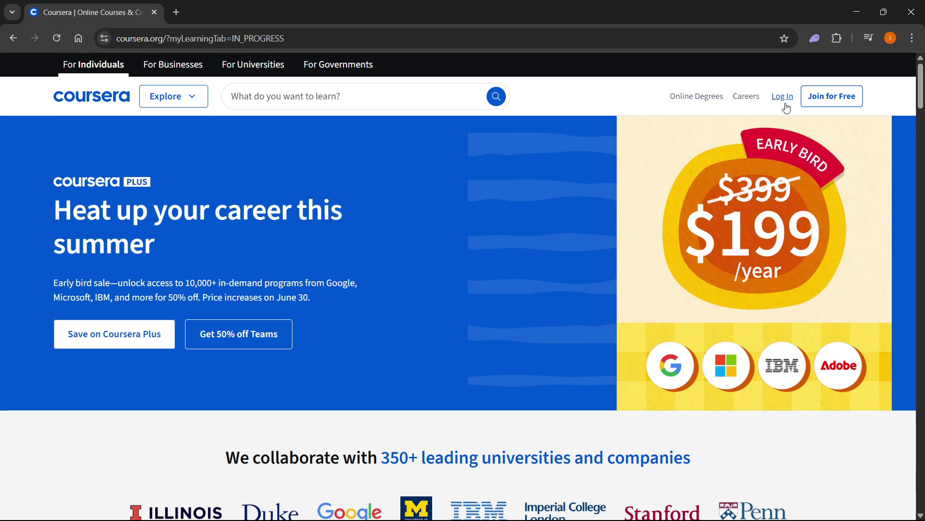
pyautogui.click(783, 96)
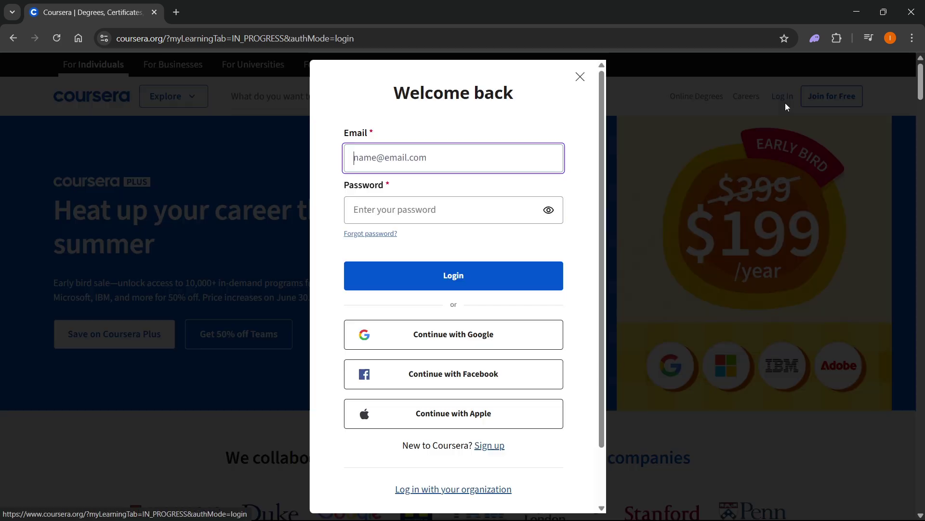
pyautogui.click(498, 338)
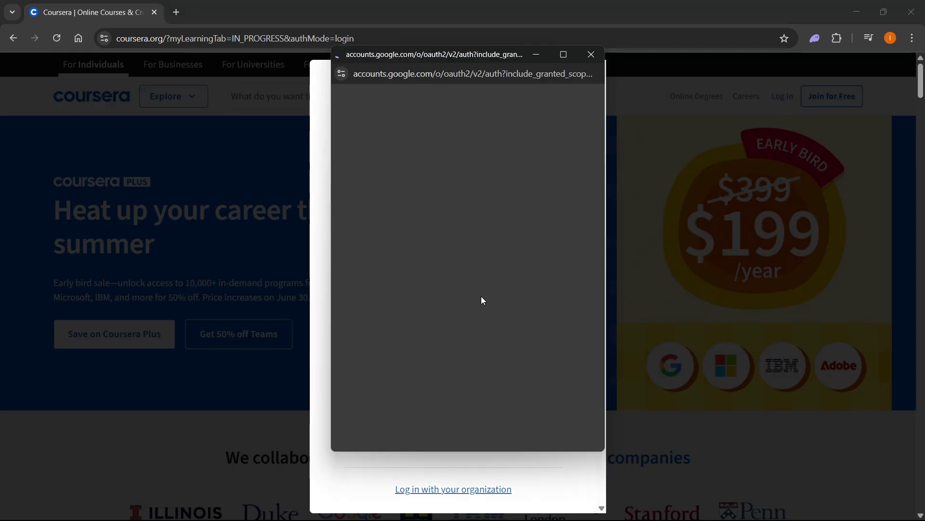
pyautogui.click(406, 258)
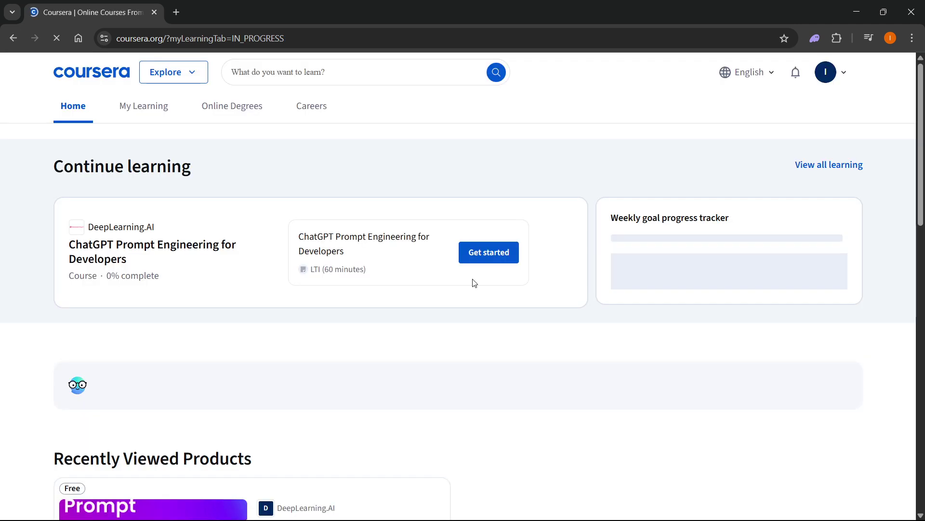
# - Reload My Learning, check Completed, and return to In Progress showing ChatGPT Prompt Engineering at 0%
pyautogui.click(144, 106)
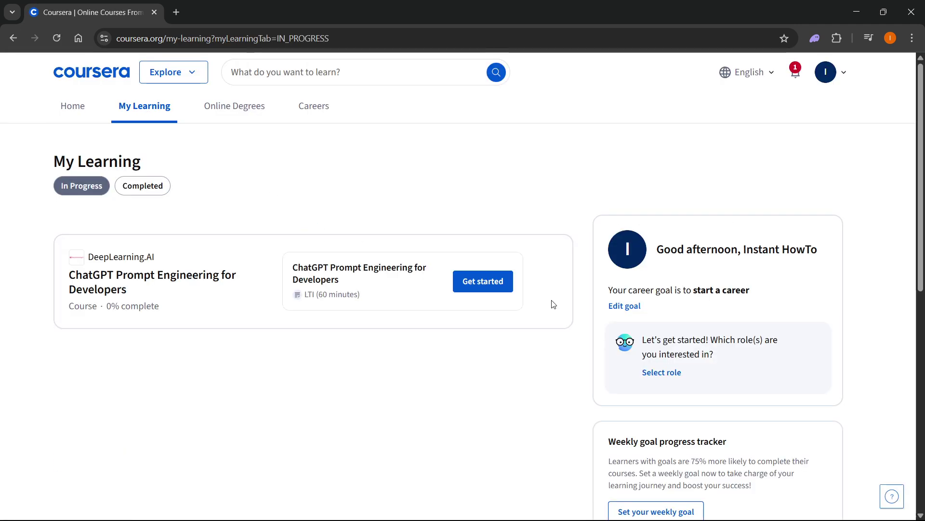
pyautogui.click(556, 302)
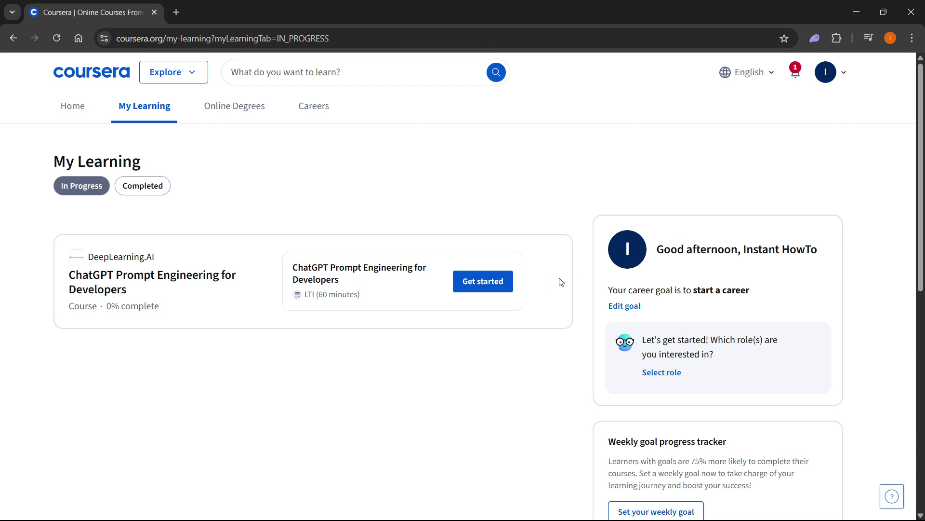
pyautogui.press('F5')
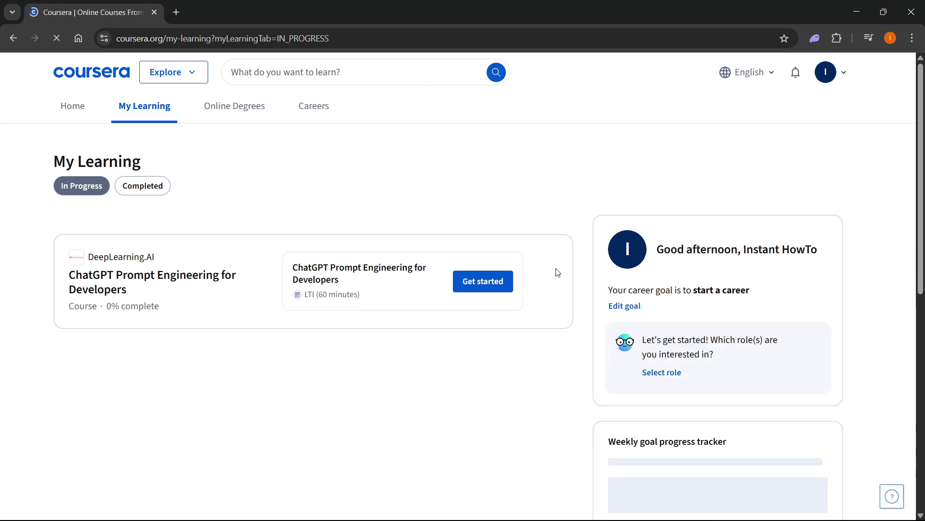
pyautogui.click(142, 185)
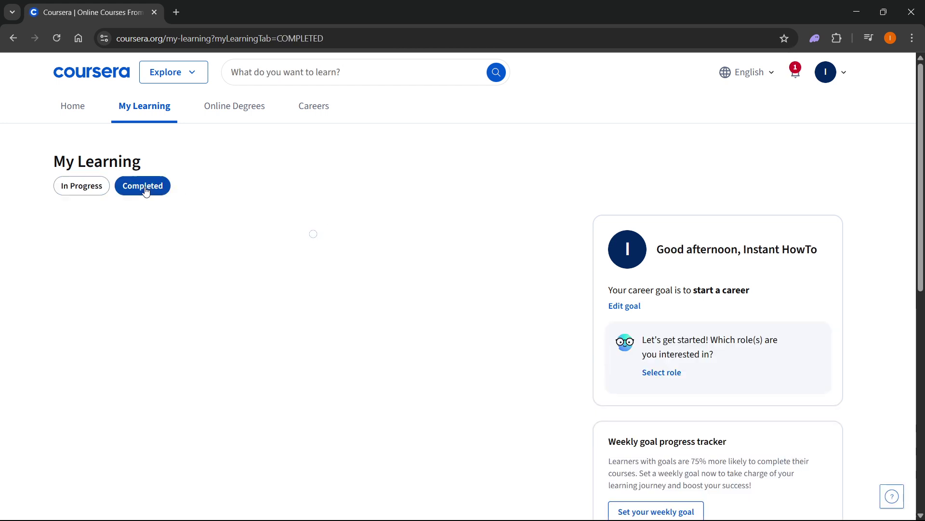
pyautogui.click(81, 185)
pyautogui.scroll(-2, 533, 239)
pyautogui.scroll(2, 523, 248)
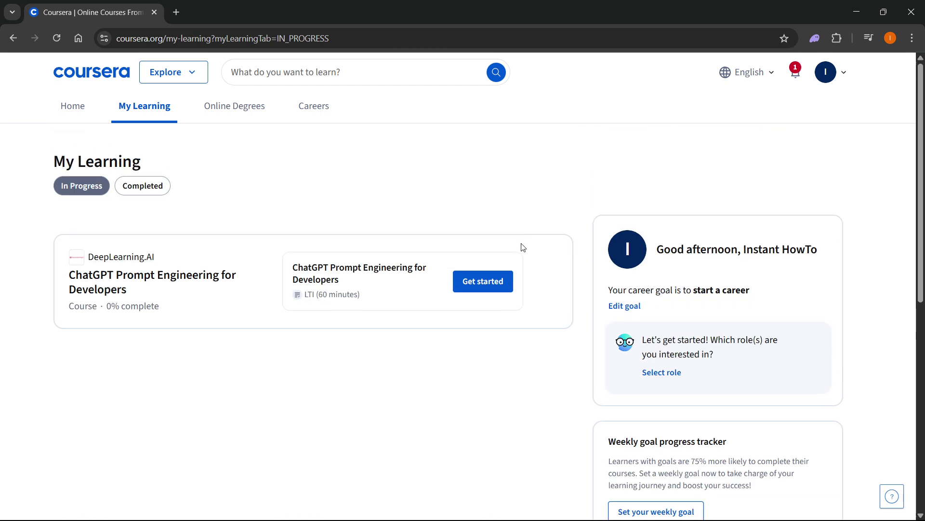
pyautogui.press('F5')
# - Visit Online Degrees, go back to My Learning, then return to the Home page via the logo
pyautogui.click(217, 109)
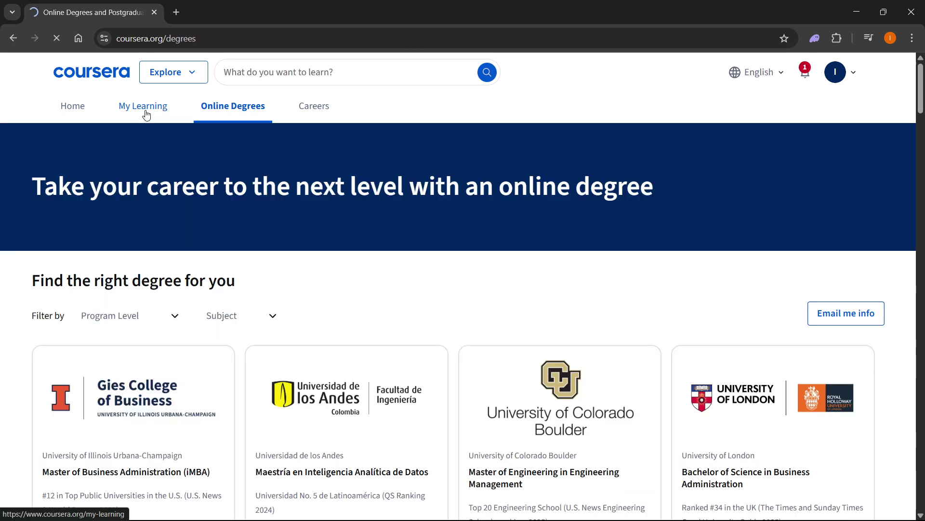
pyautogui.click(143, 106)
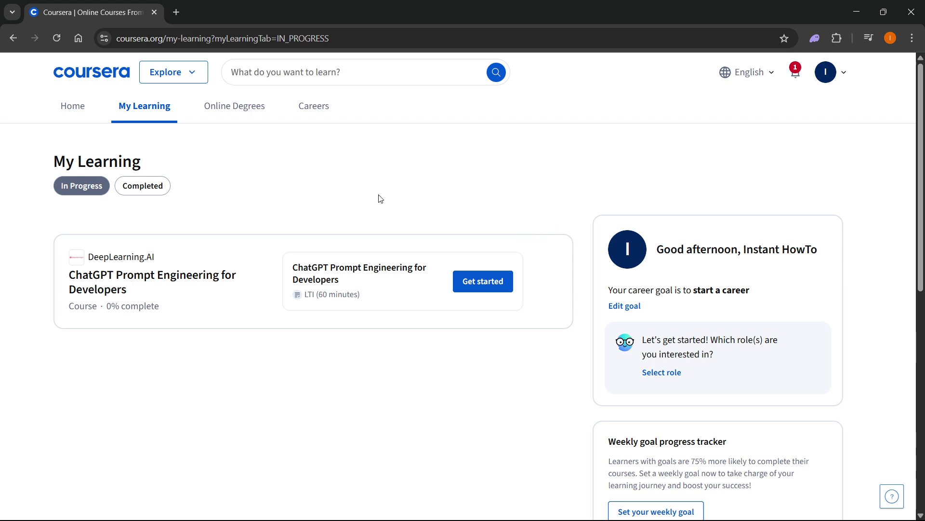
pyautogui.click(72, 106)
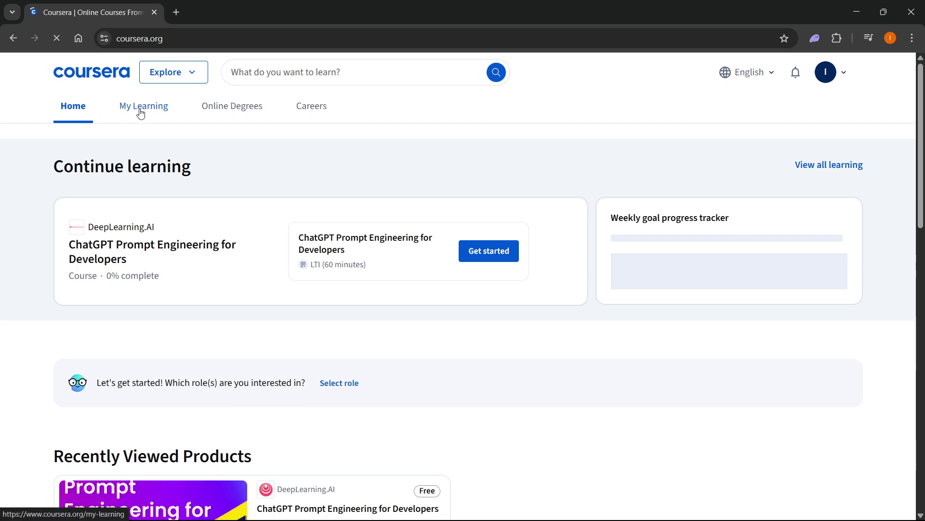
# - Check the Completed and In Progress tabs on My Learning, then reload the page
pyautogui.click(144, 106)
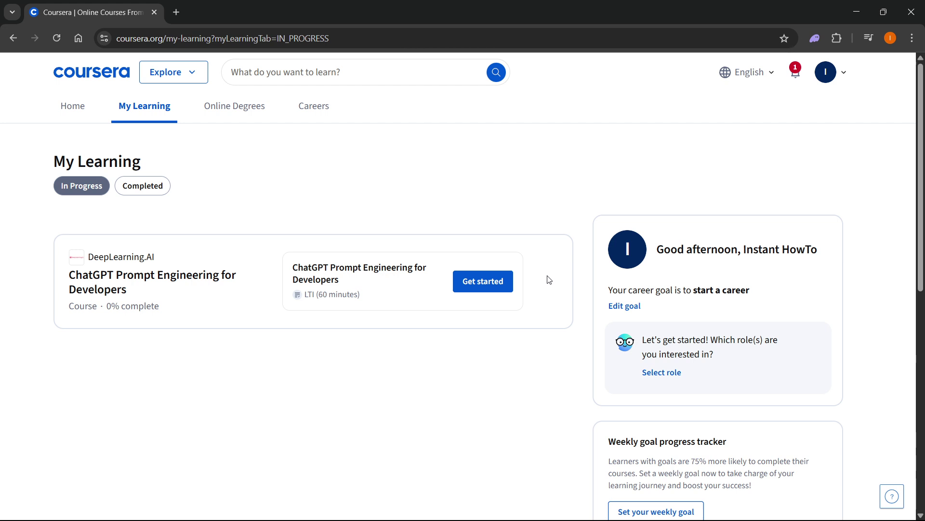
pyautogui.click(142, 185)
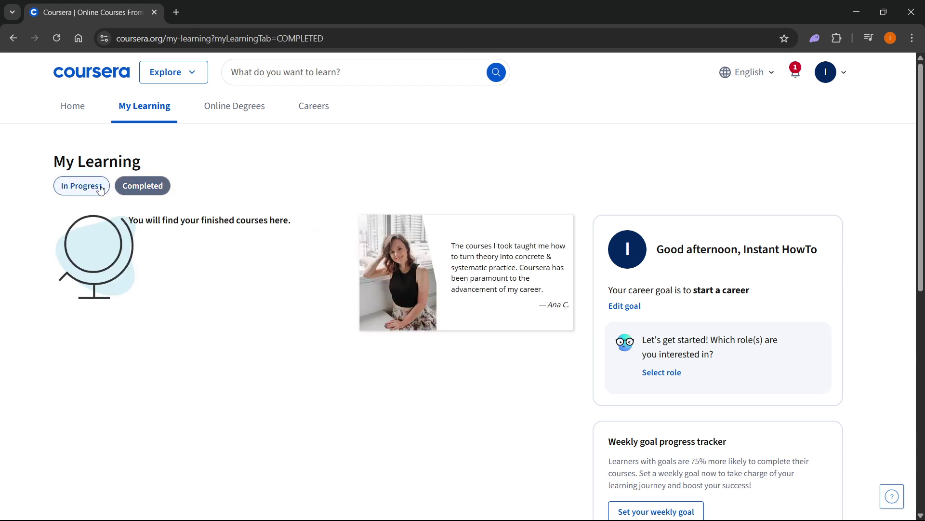
pyautogui.click(82, 185)
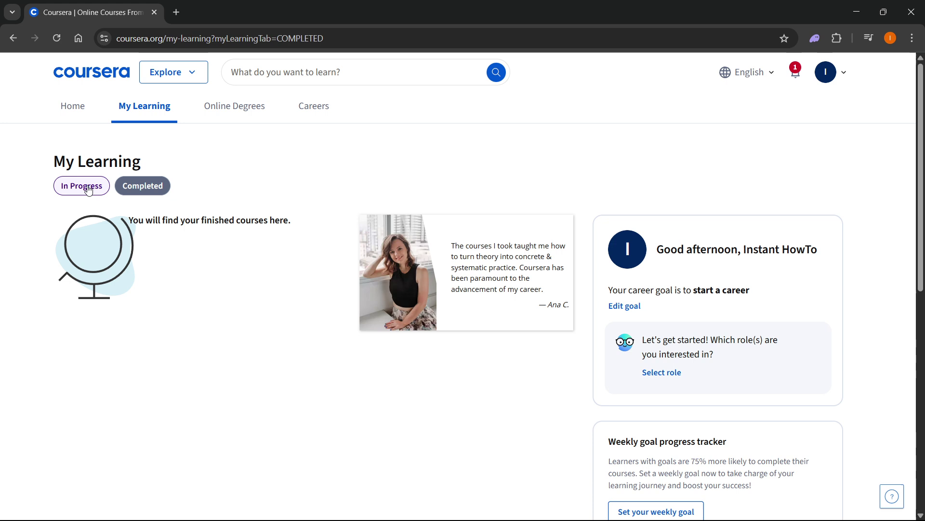
pyautogui.click(56, 38)
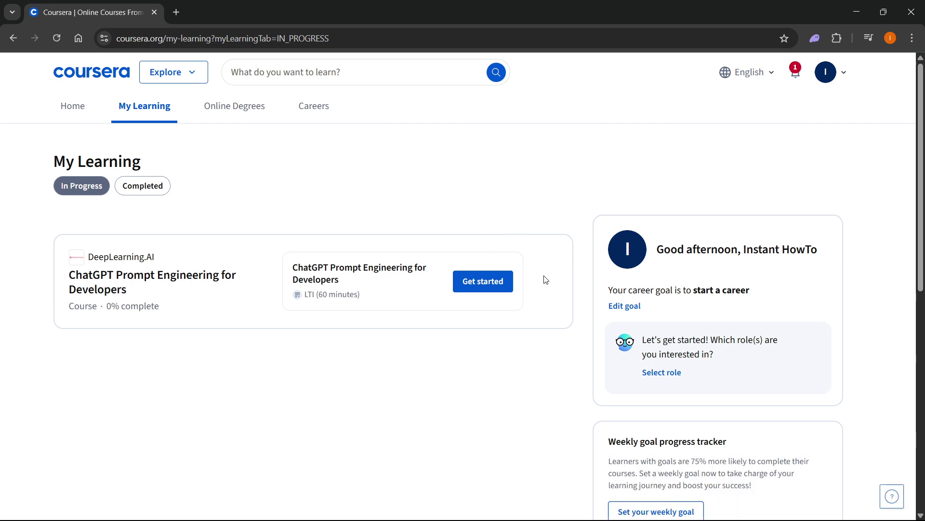
pyautogui.scroll(-10, 557, 212)
pyautogui.scroll(-5, 561, 239)
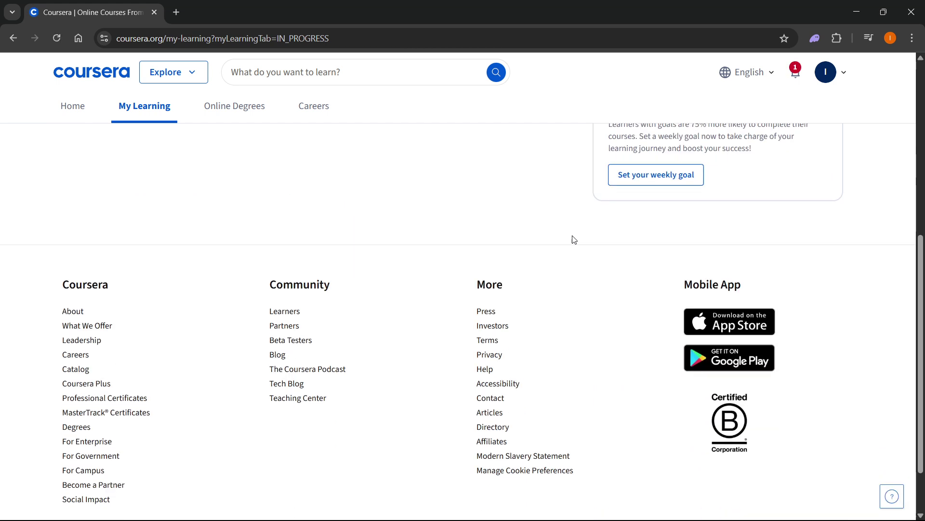
pyautogui.scroll(15, 561, 238)
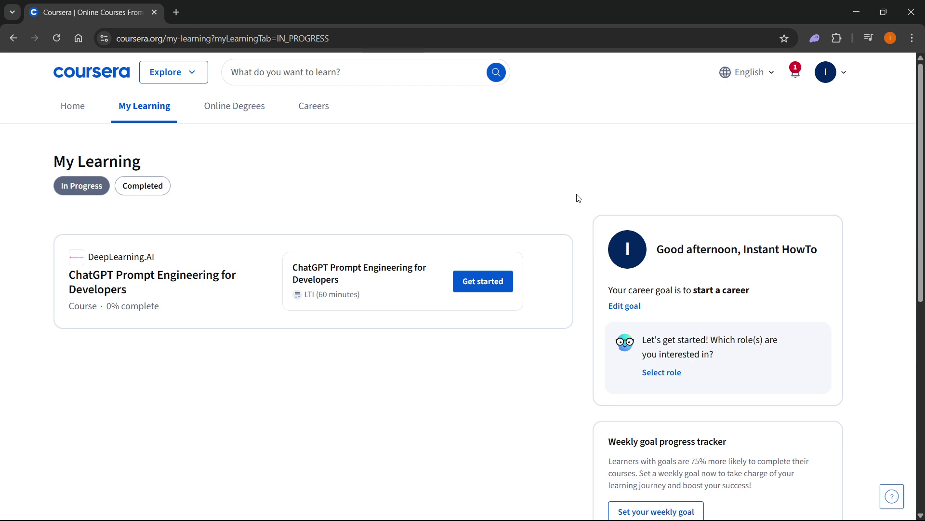